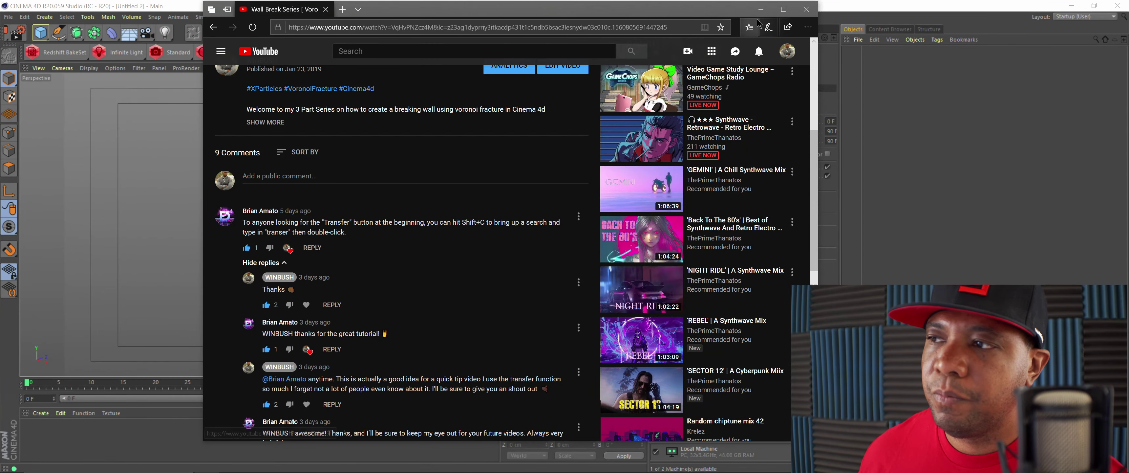
Step: Minimize the YouTube browser to bring the Cinema 4D window back
left_click(761, 9)
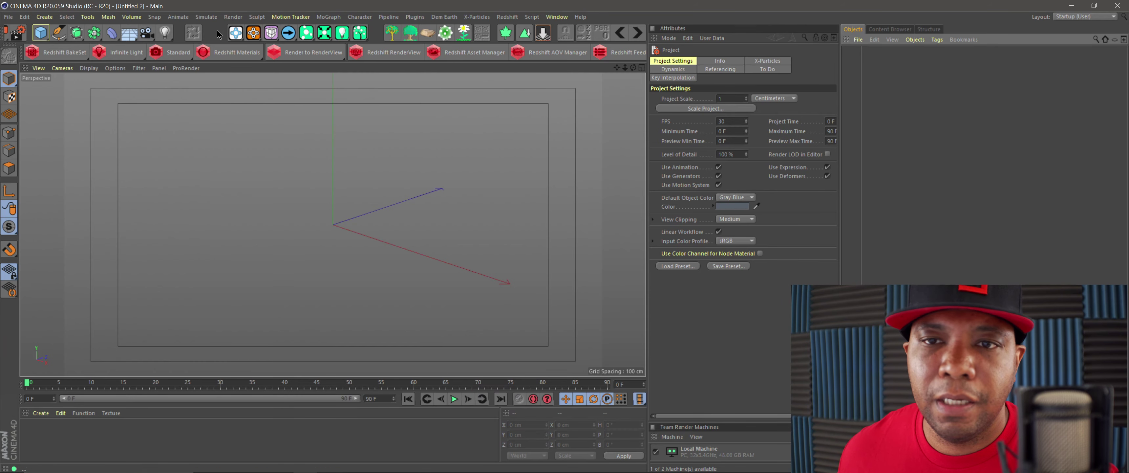
Step: Add a sphere from the primitives flyout and push it back along its depth axis
scroll(320, 22, "up", 3)
left_click(287, 33)
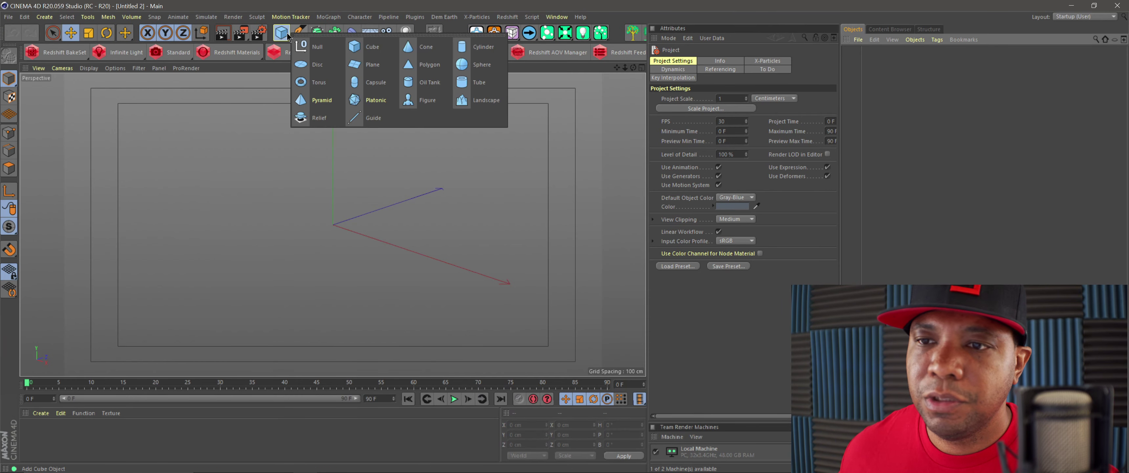
left_click(475, 66)
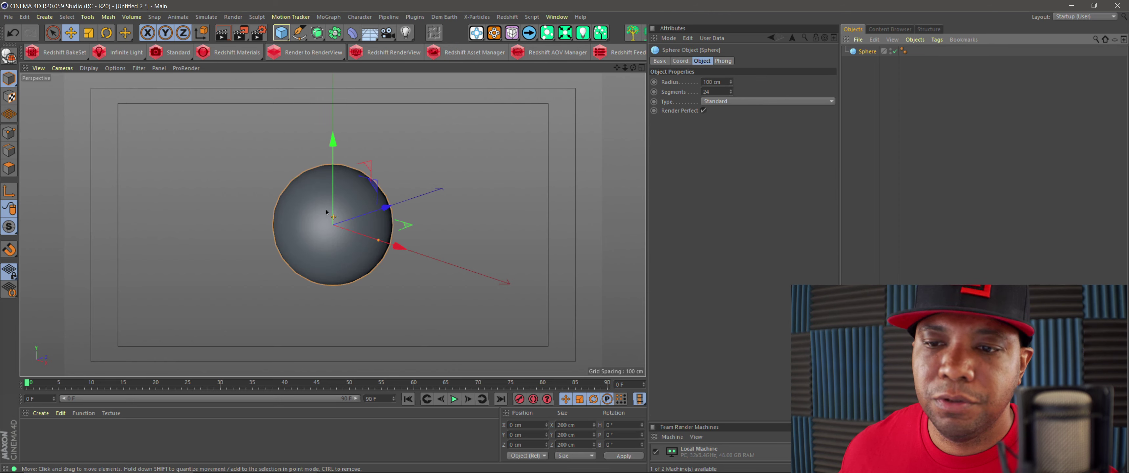
left_click_drag(370, 211, 532, 159)
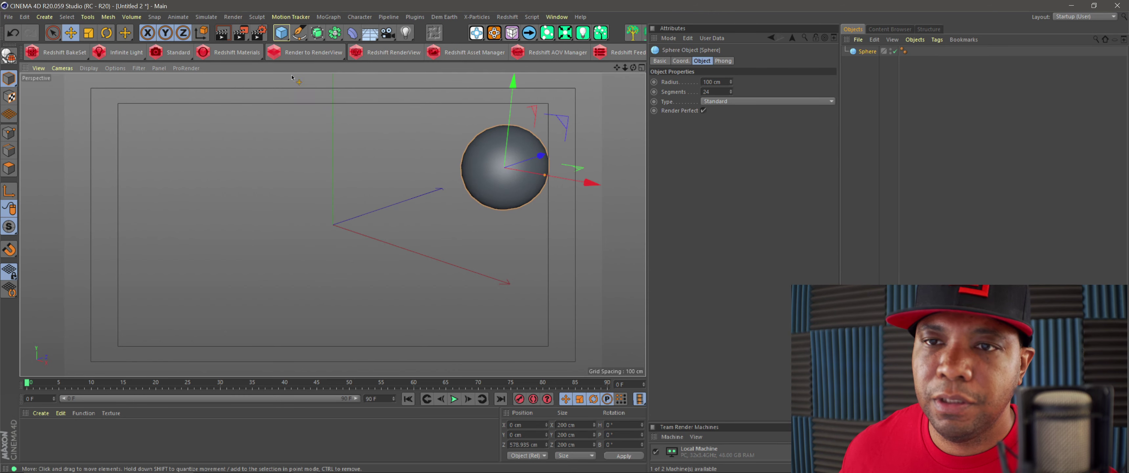
Step: Add a cone, move it up to the left, and bring the sphere closer
left_click(281, 33)
left_click(415, 46)
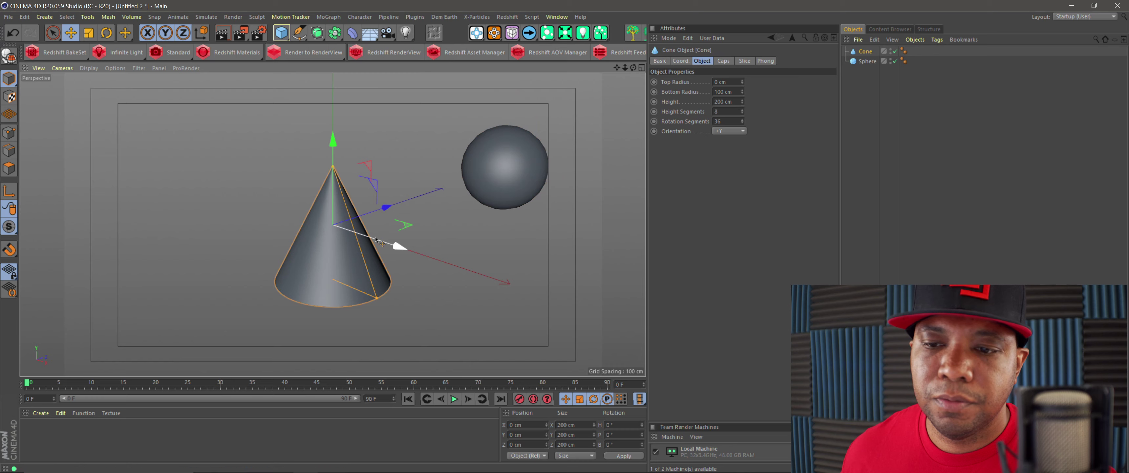
left_click_drag(351, 237, 131, 209)
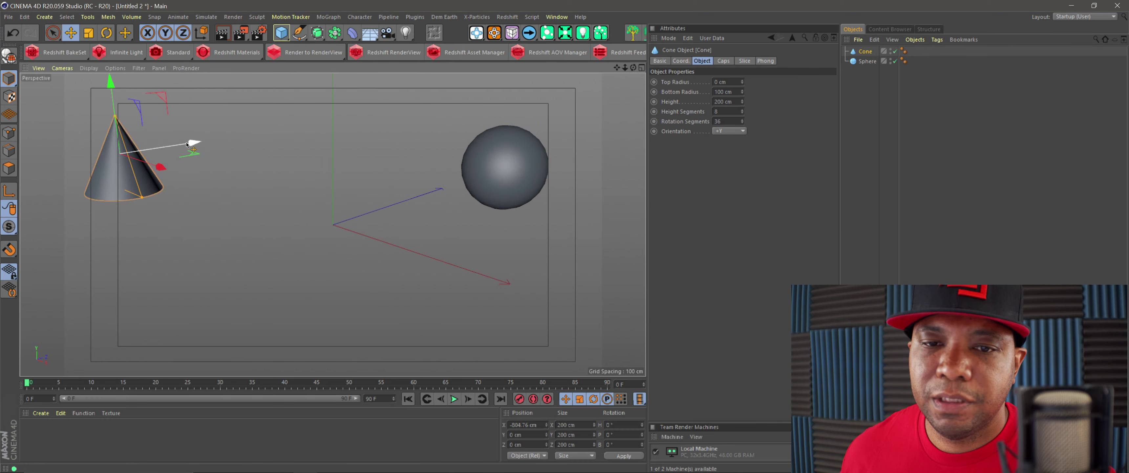
left_click_drag(115, 115, 98, 55)
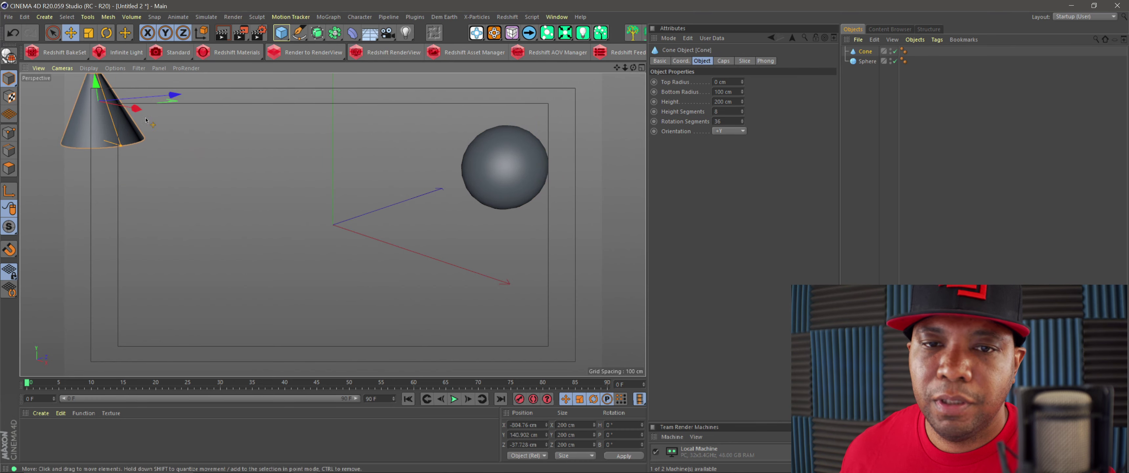
left_click(525, 166)
left_click_drag(533, 159, 570, 199)
scroll(393, 273, "down", 3)
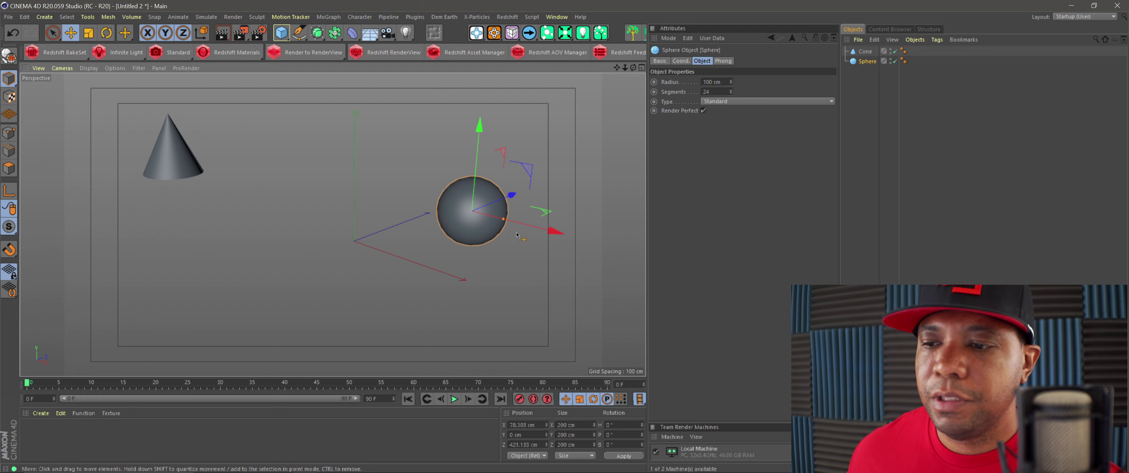
Step: Select the cone, enlarge the side panels, and search Commander (Shift+C) for 'transfe'
left_click(163, 156)
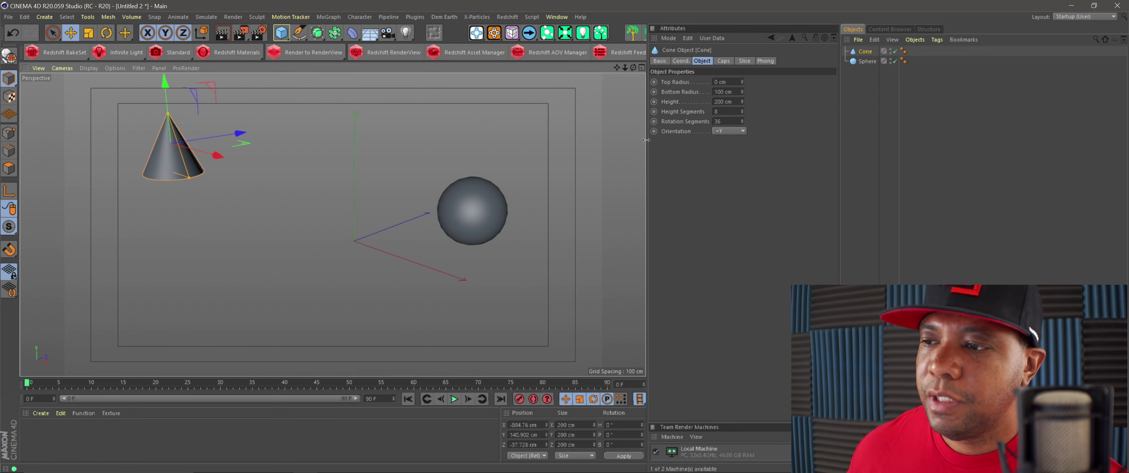
left_click_drag(646, 140, 594, 140)
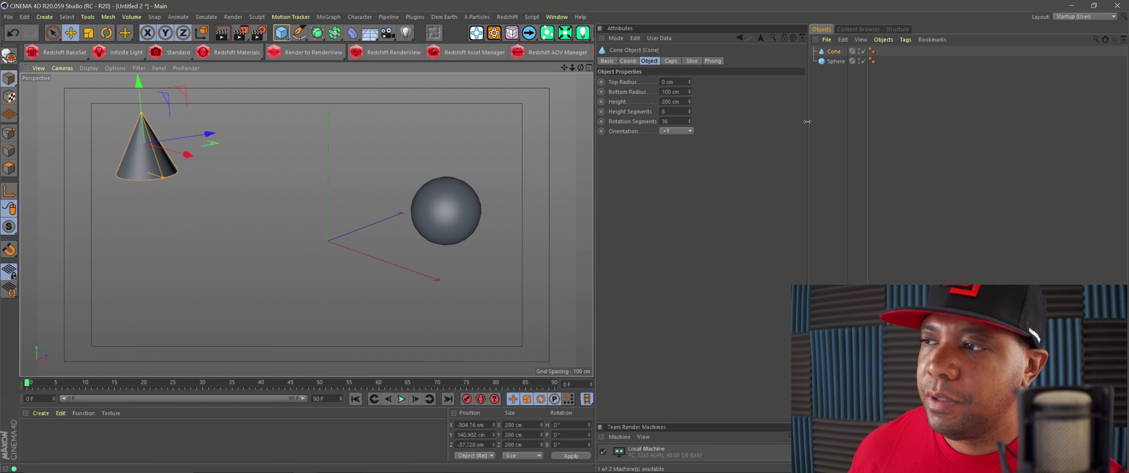
left_click_drag(806, 121, 841, 87)
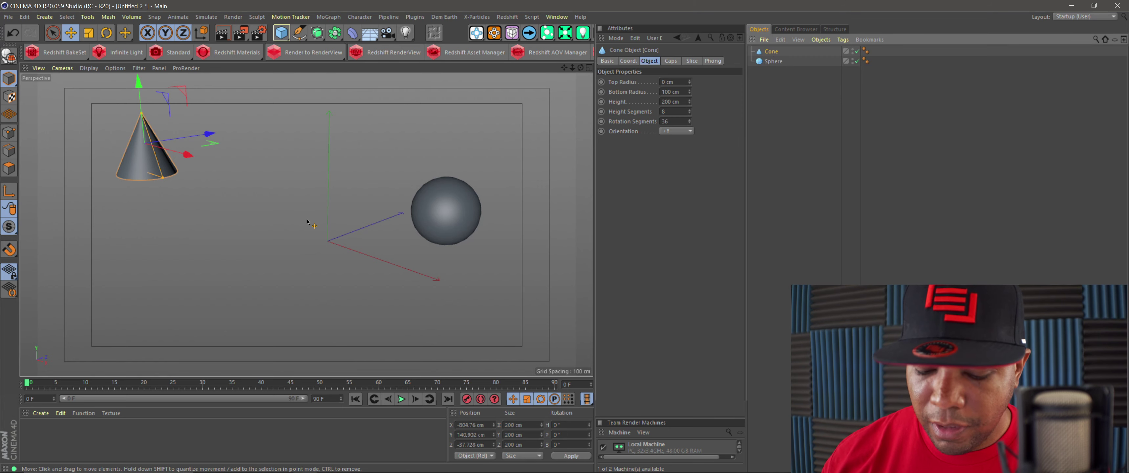
key("shift+c")
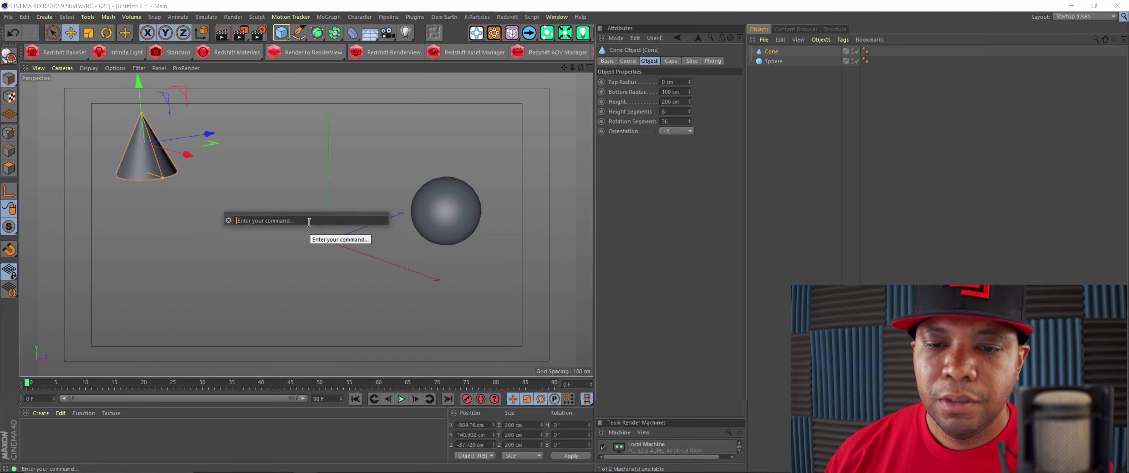
type("transfer")
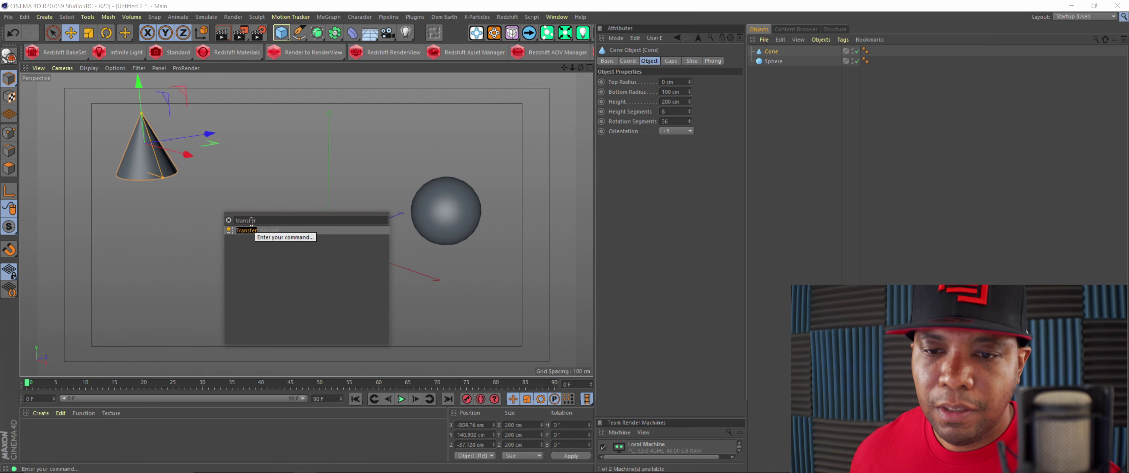
Step: Transfer the cone onto the Sphere's position at 78.303, 0, 421.133 cm, then resume Live Selection
left_click(245, 230)
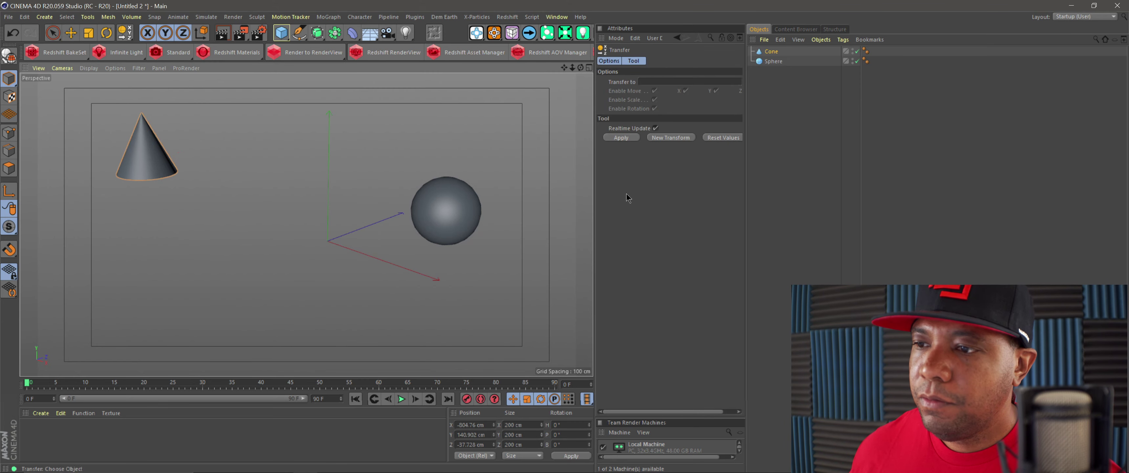
left_click_drag(595, 197, 543, 197)
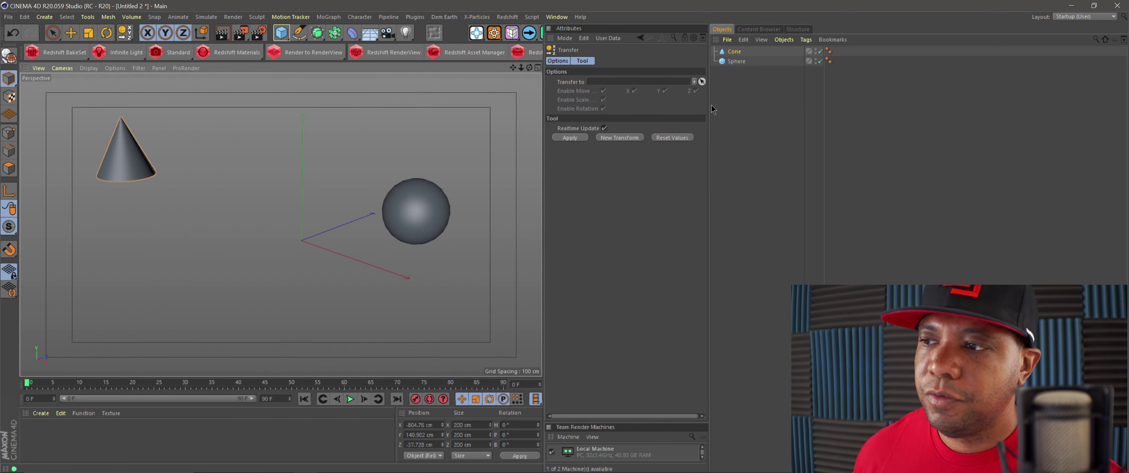
left_click_drag(711, 104, 723, 105)
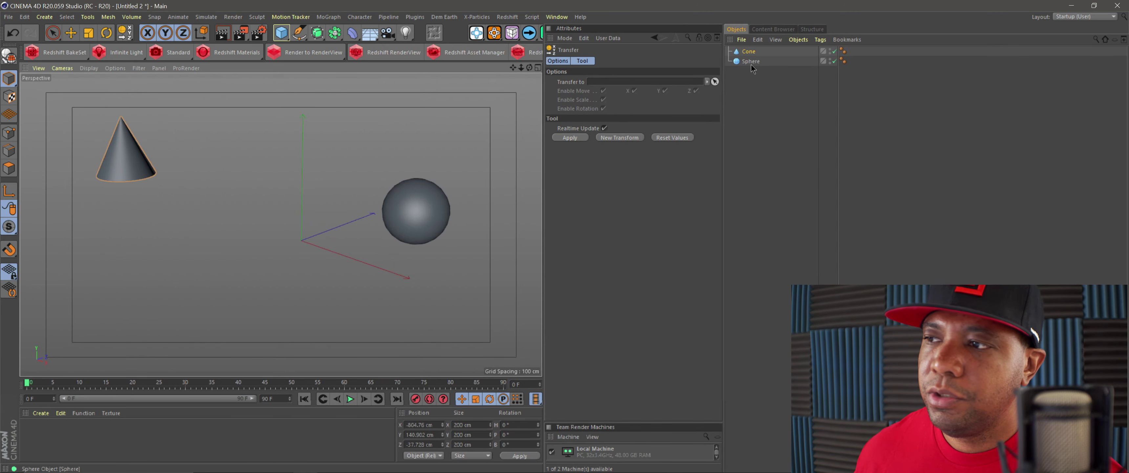
left_click_drag(750, 61, 599, 87)
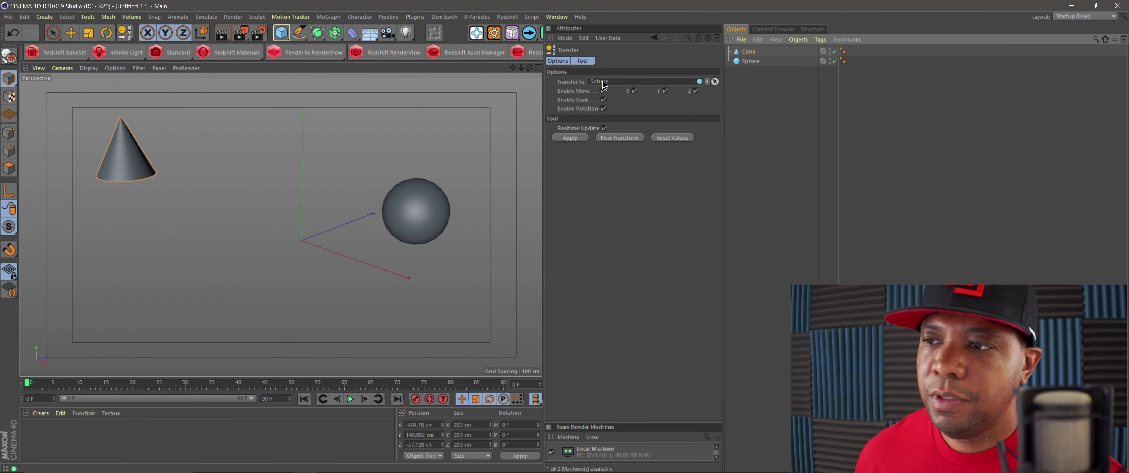
left_click(574, 137)
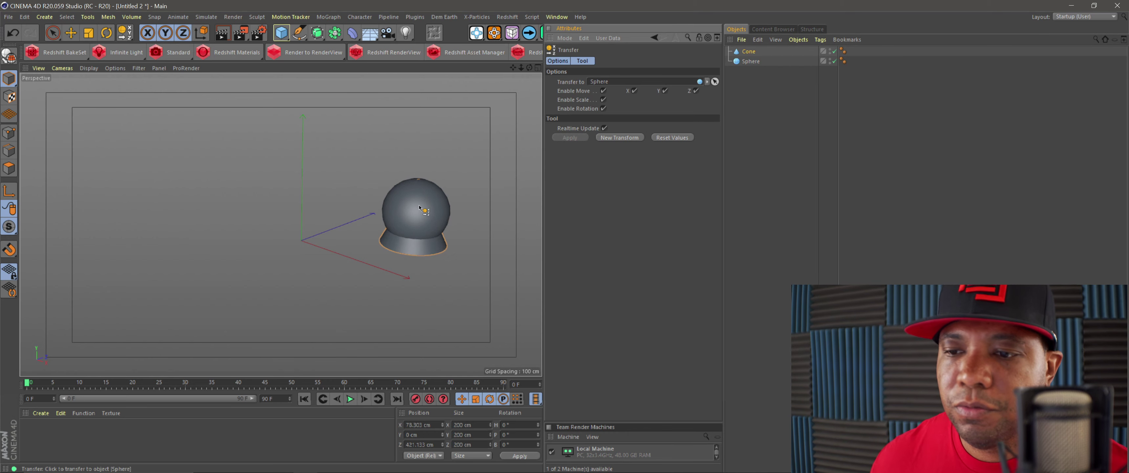
left_click(54, 32)
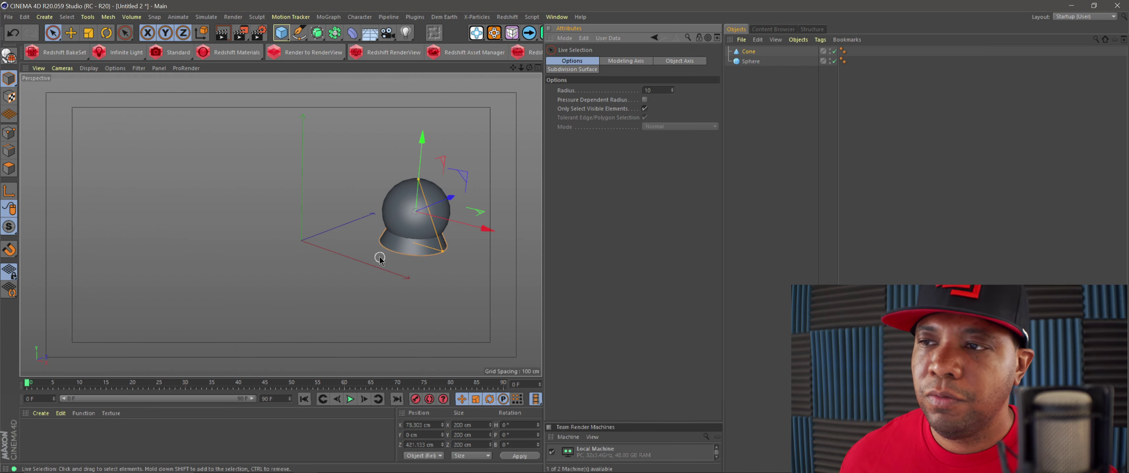
Step: Widen the viewport, scroll the toolbar, and open Window > Customization, briefly opening the menu manager
left_click_drag(547, 176, 595, 171)
scroll(338, 33, "right", 5)
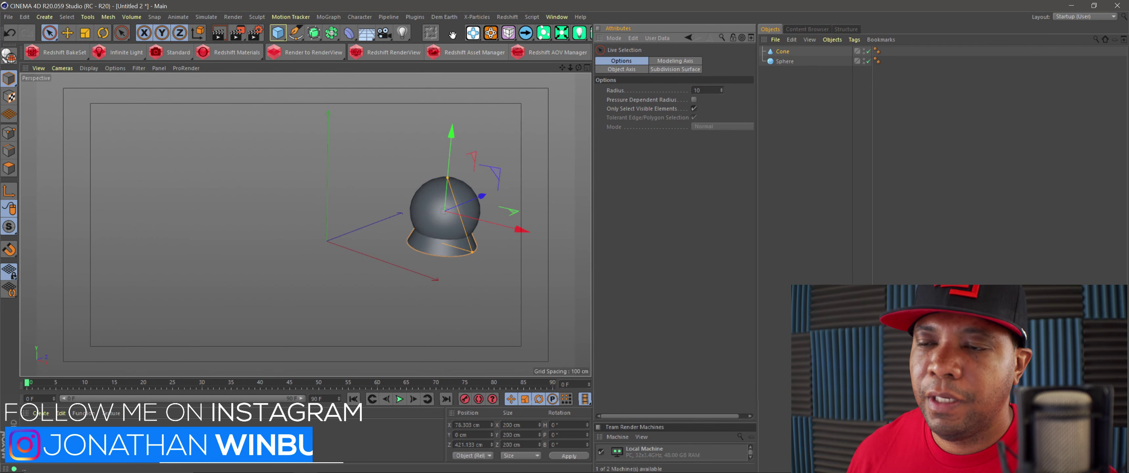
scroll(339, 33, "right", 5)
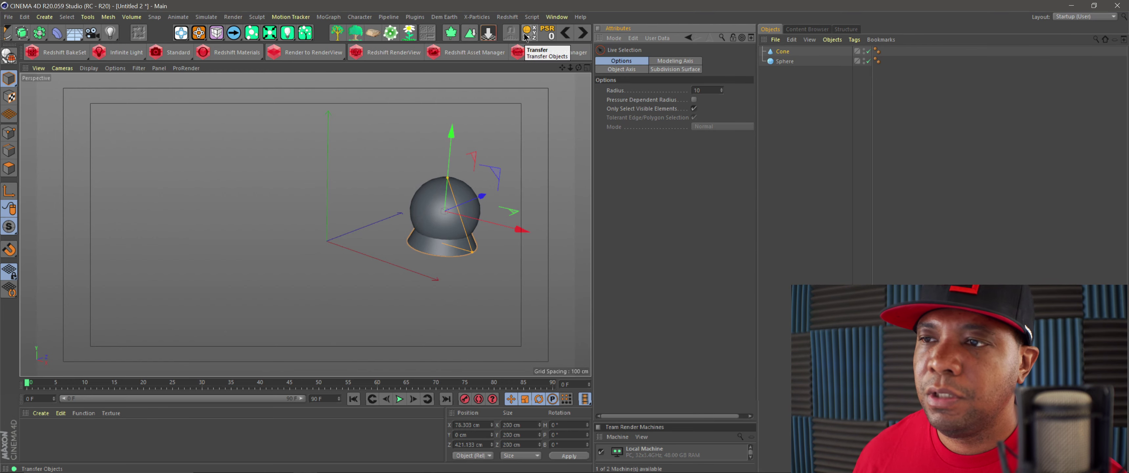
left_click(554, 17)
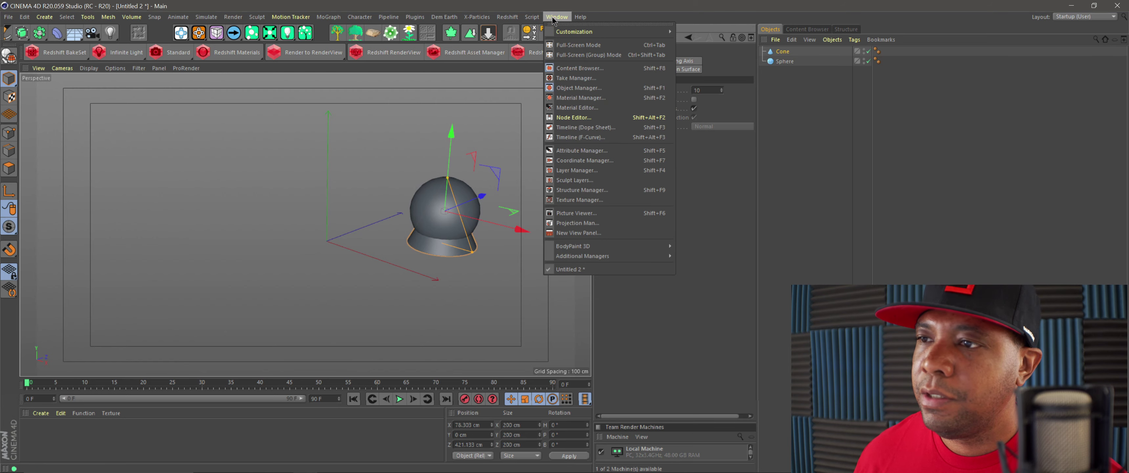
mouse_move(567, 34)
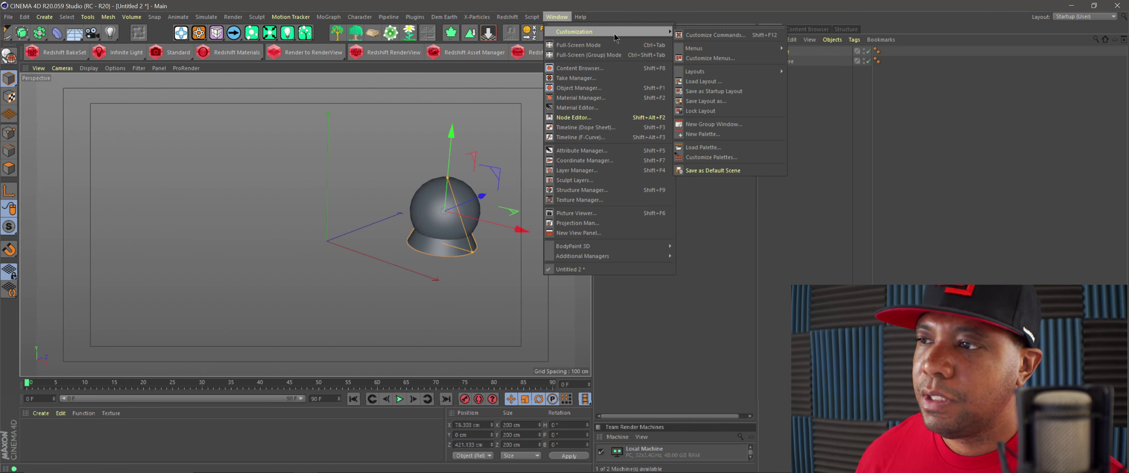
mouse_move(699, 75)
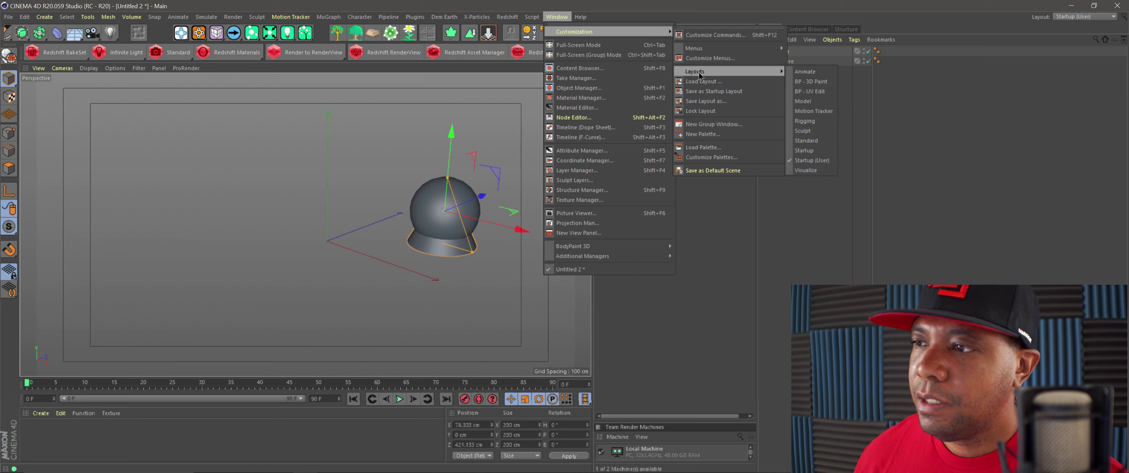
left_click(710, 59)
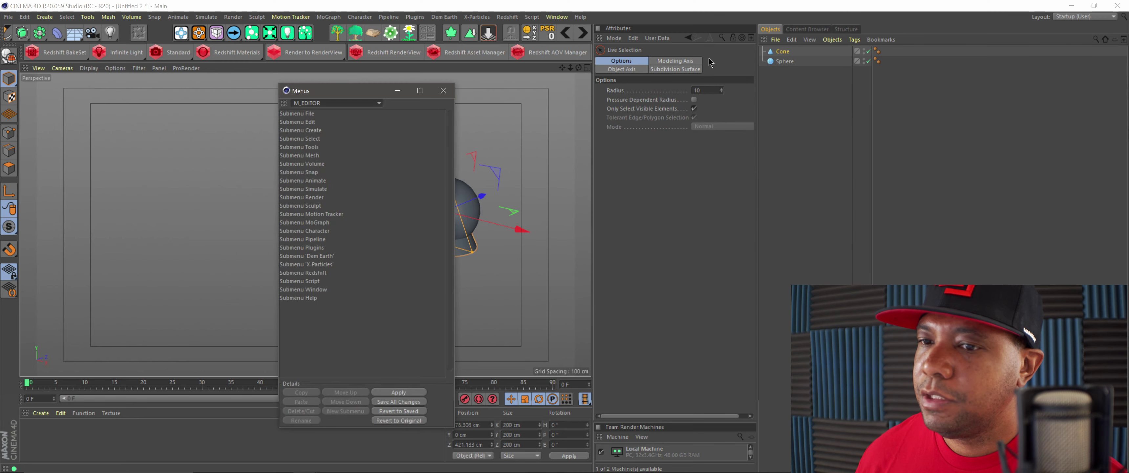
left_click(443, 91)
left_click(556, 17)
Step: Open Customize Commands beside the viewport and filter the list by 'transfer'
mouse_move(575, 32)
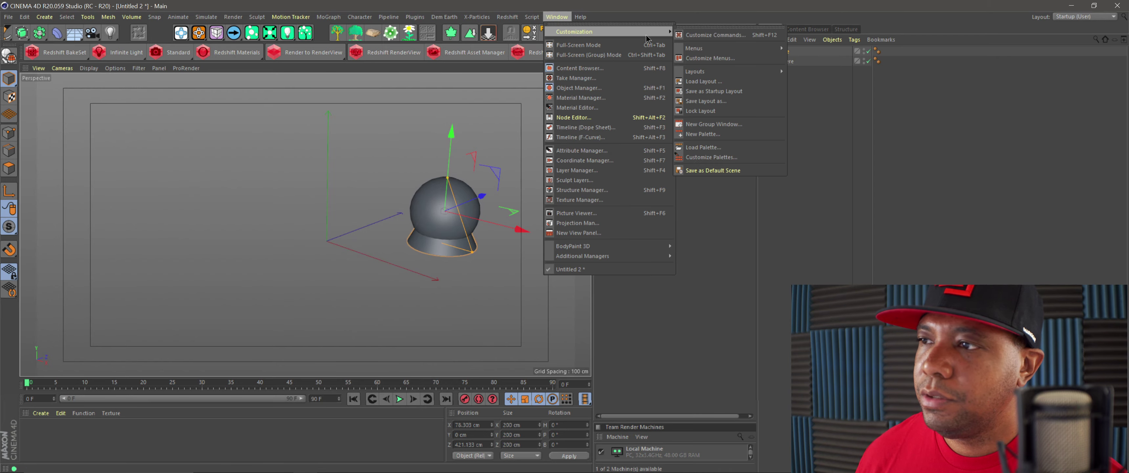
left_click(730, 36)
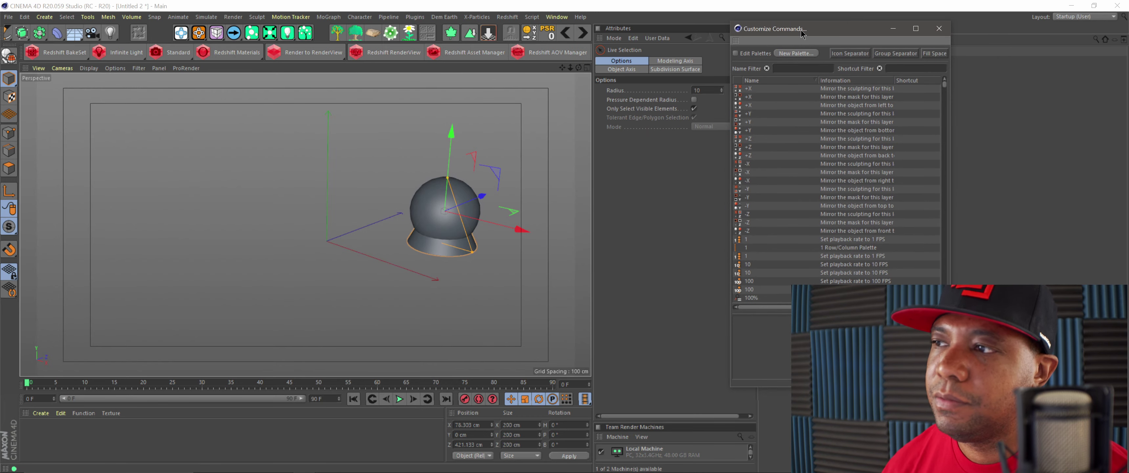
left_click_drag(801, 18, 214, 30)
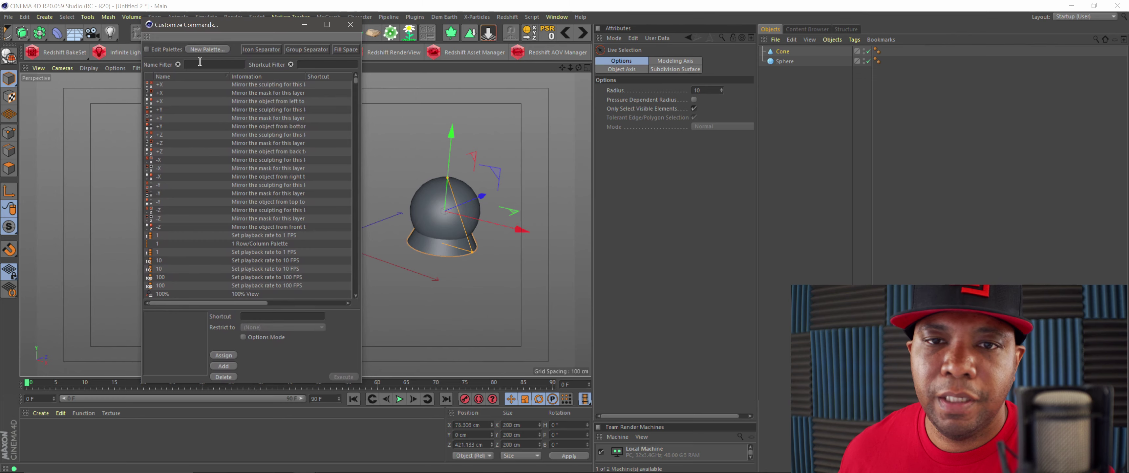
left_click(213, 65)
type("tra")
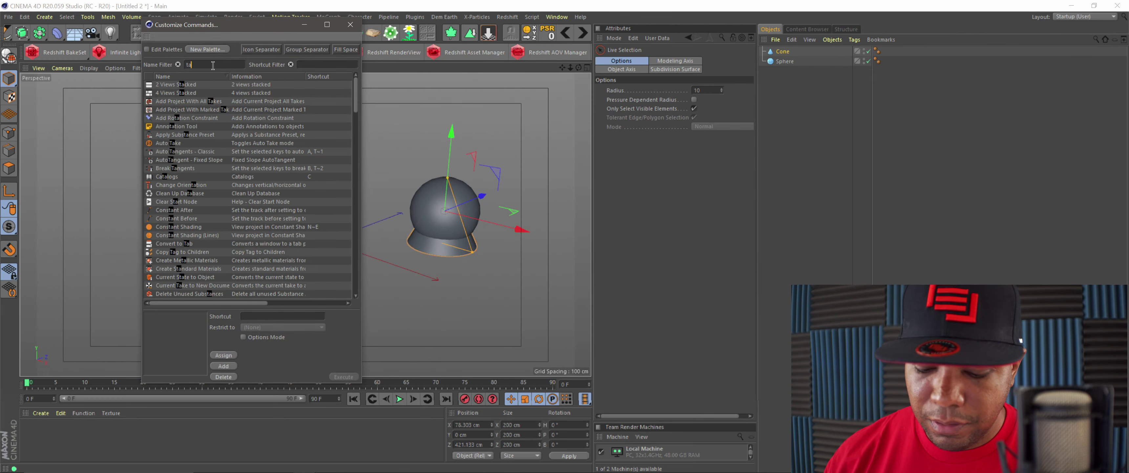
type("nsfer")
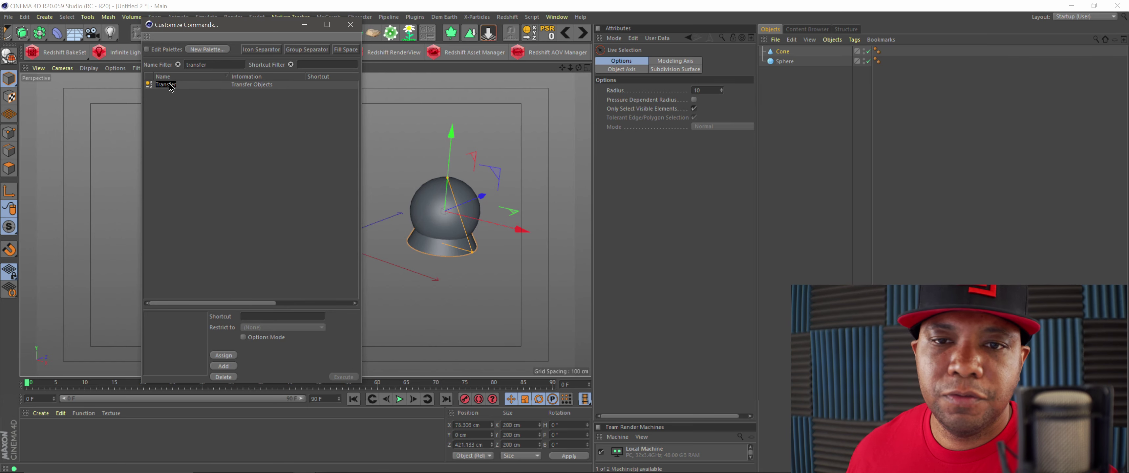
Step: Drag the Transfer command onto the top palette and close Customize Commands
left_click(227, 85)
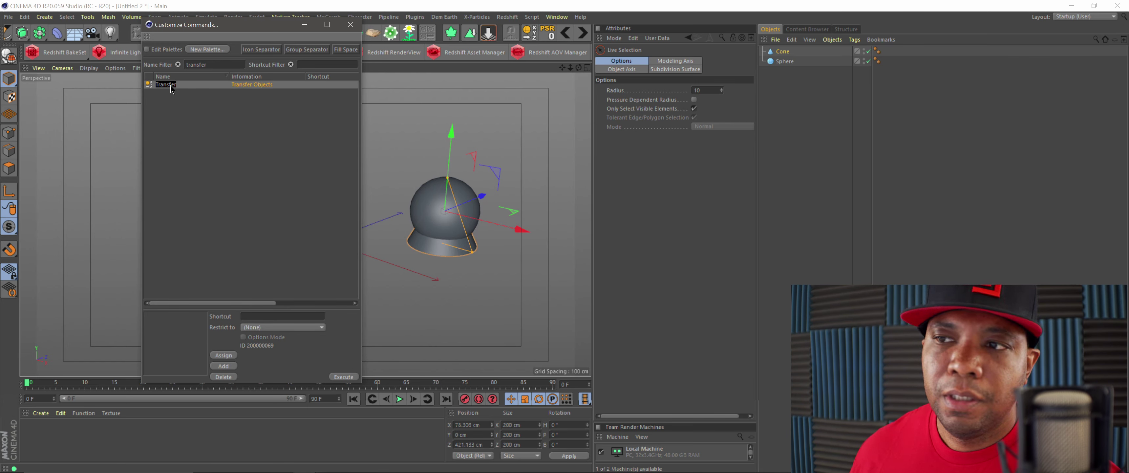
mouse_move(171, 87)
left_mouse_down()
mouse_move(438, 39)
mouse_move(541, 35)
mouse_move(298, 174)
mouse_move(203, 129)
left_mouse_up()
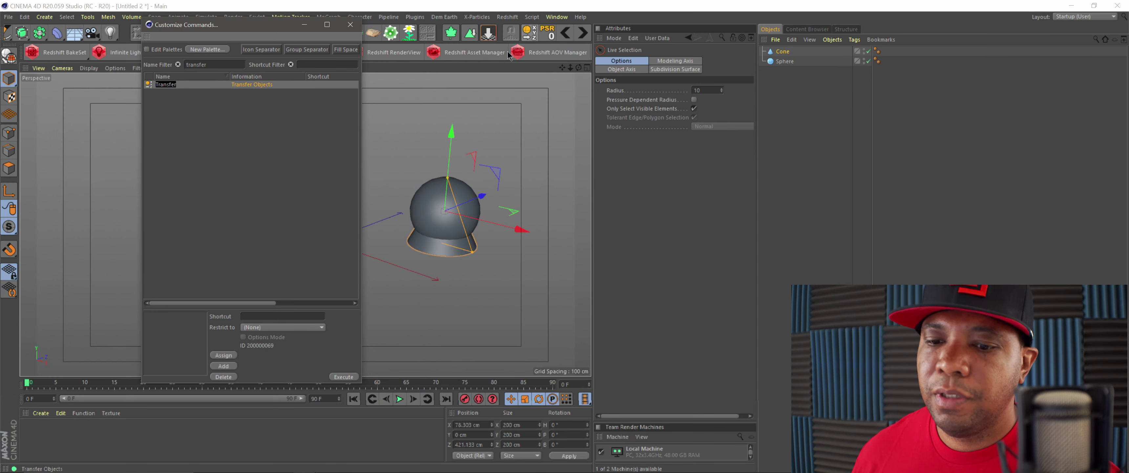
left_click(350, 25)
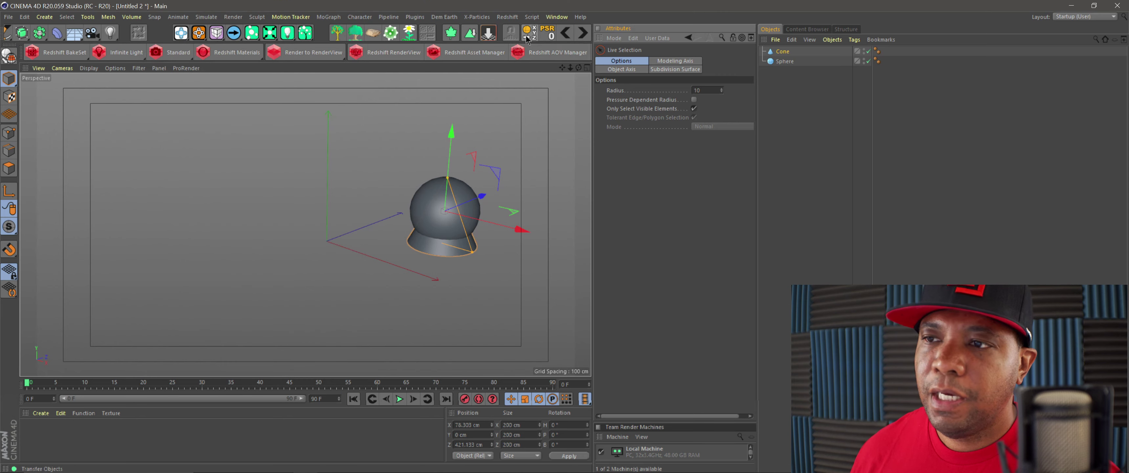
left_click(565, 20)
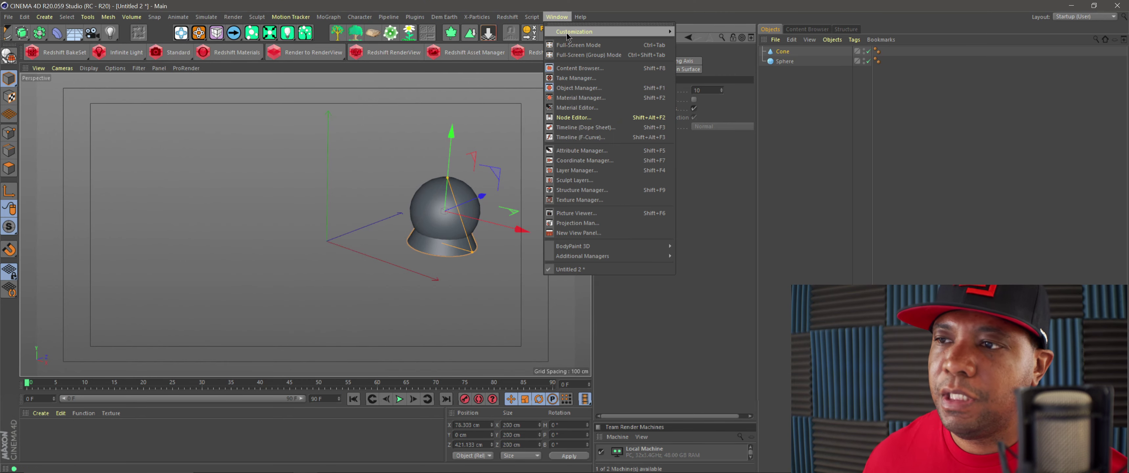
mouse_move(568, 34)
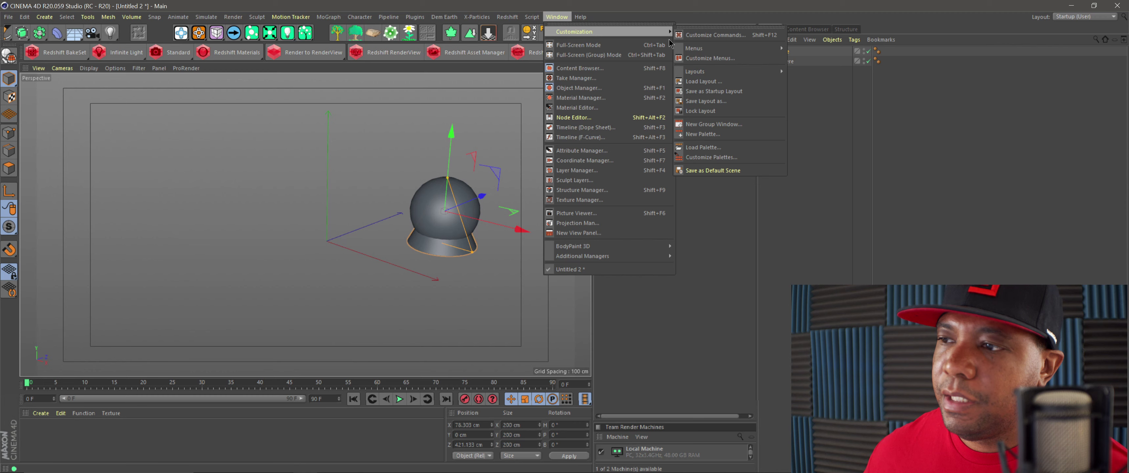
mouse_move(705, 50)
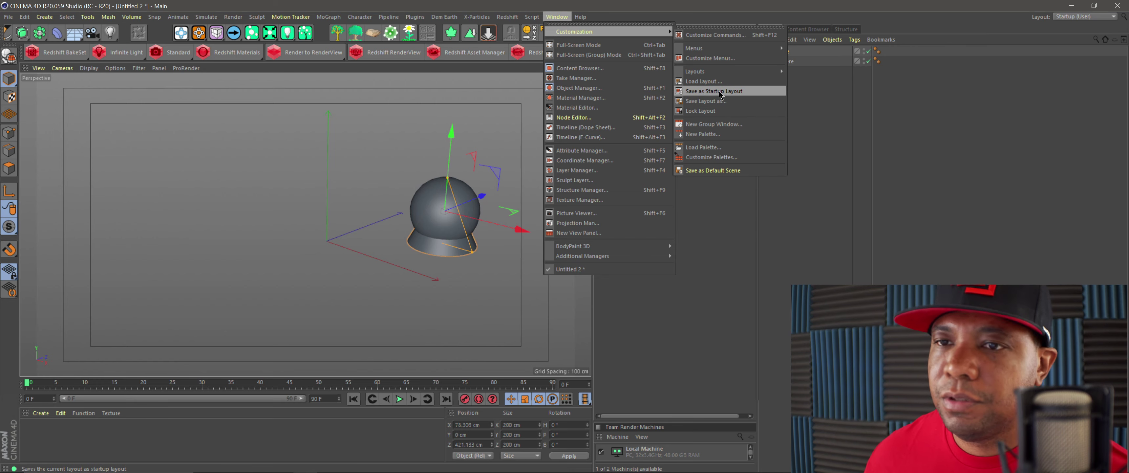
Step: Widen the Attributes panel and activate the Transfer tool from its new palette icon
left_click(818, 163)
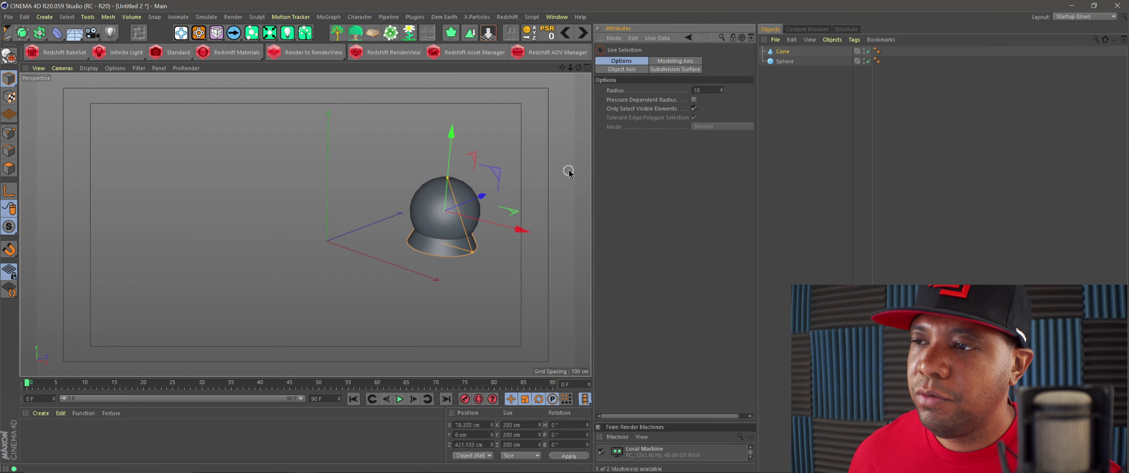
left_click_drag(592, 170, 582, 170)
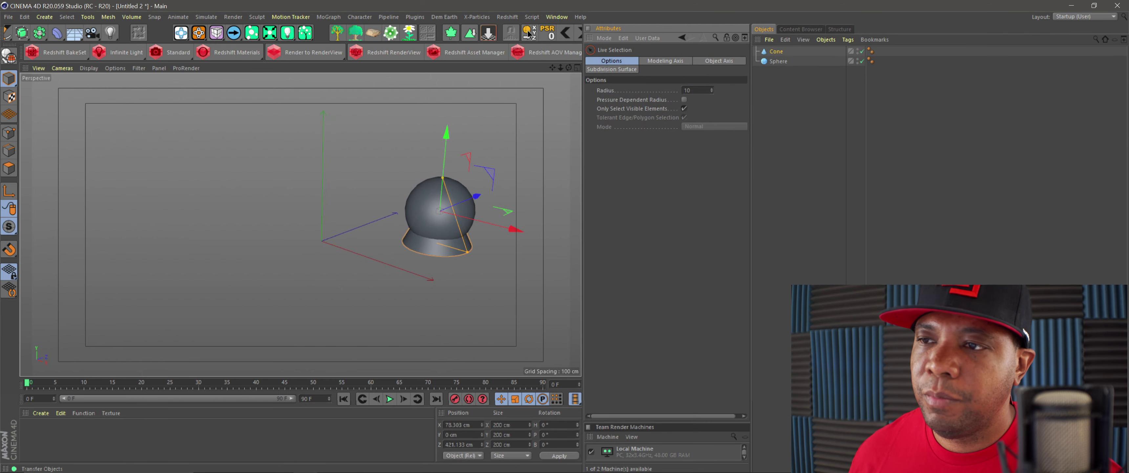
left_click(529, 33)
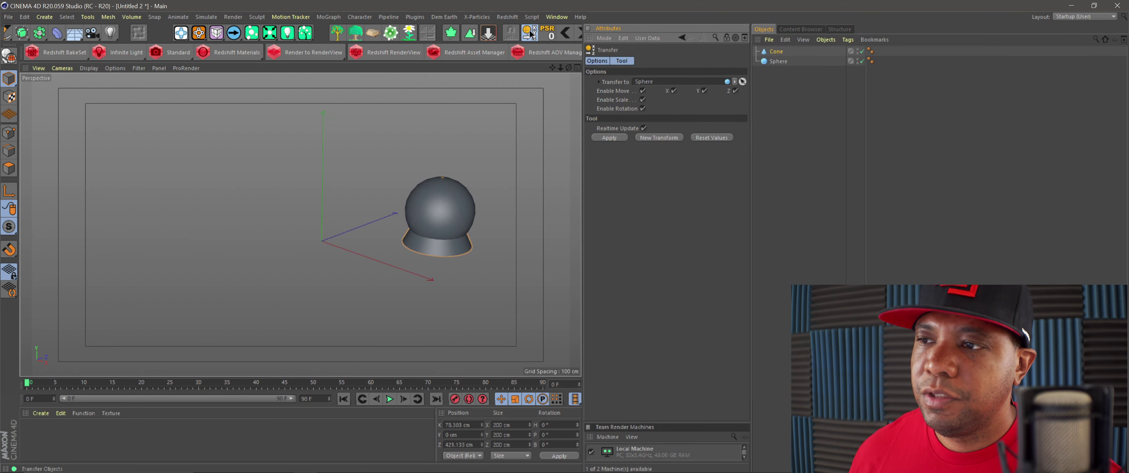